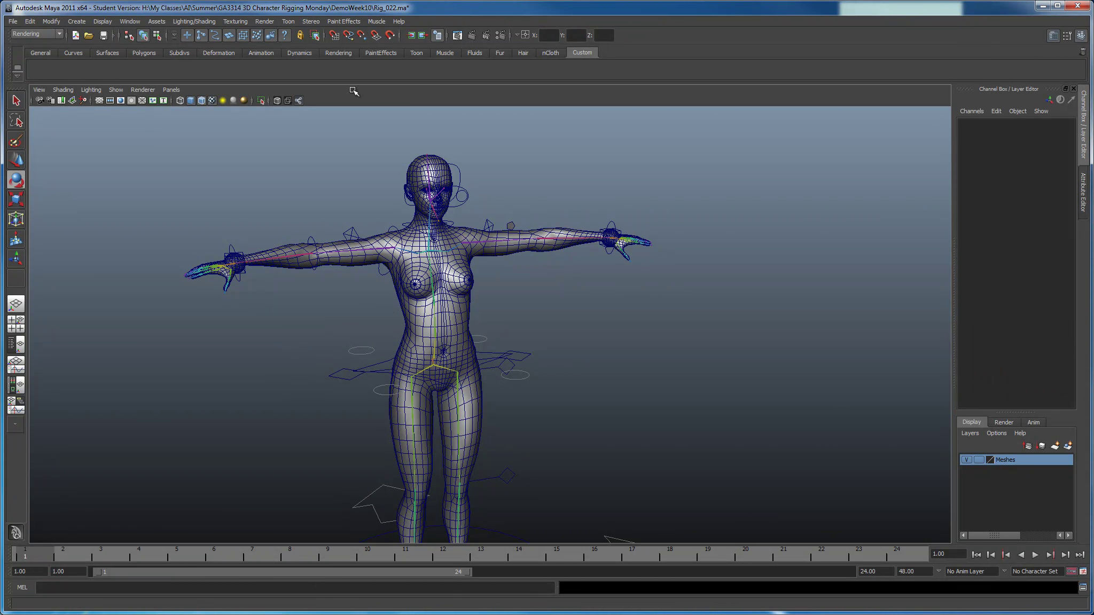
Step: Play back the animation, return to frame 1 and inspect the rigged character from different angles
key(alt+v)
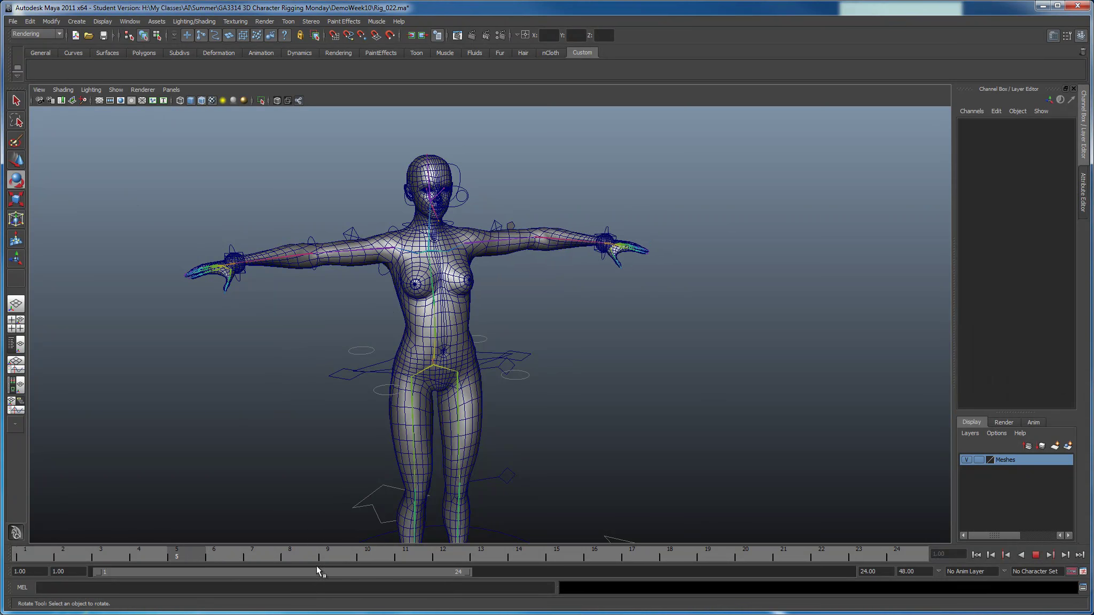
click(20, 559)
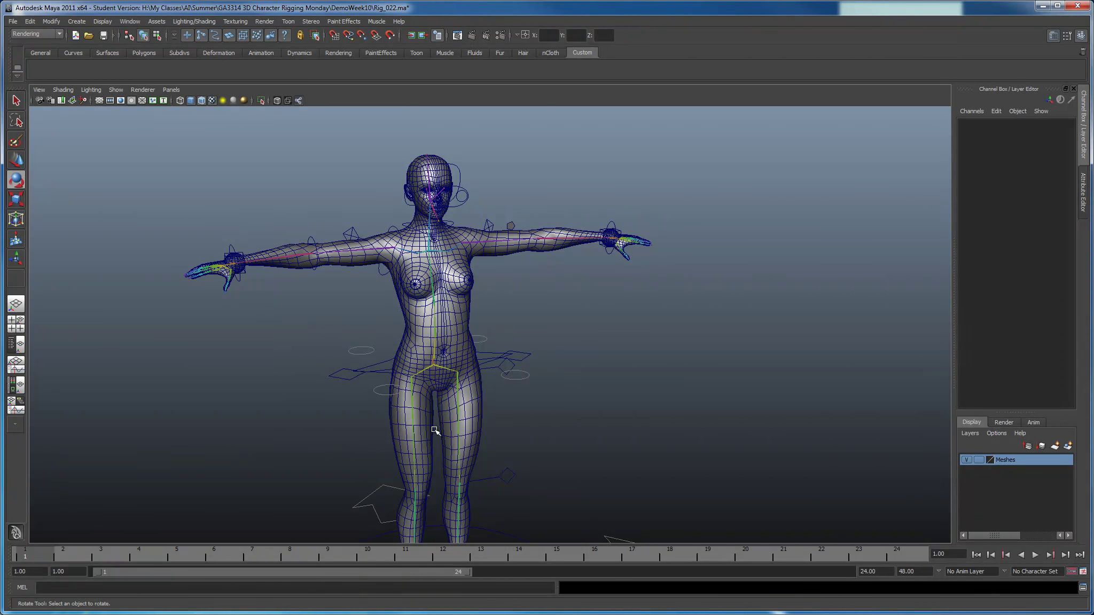
alt+drag(577, 342, 347, 396)
alt+right_drag(477, 419, 452, 427)
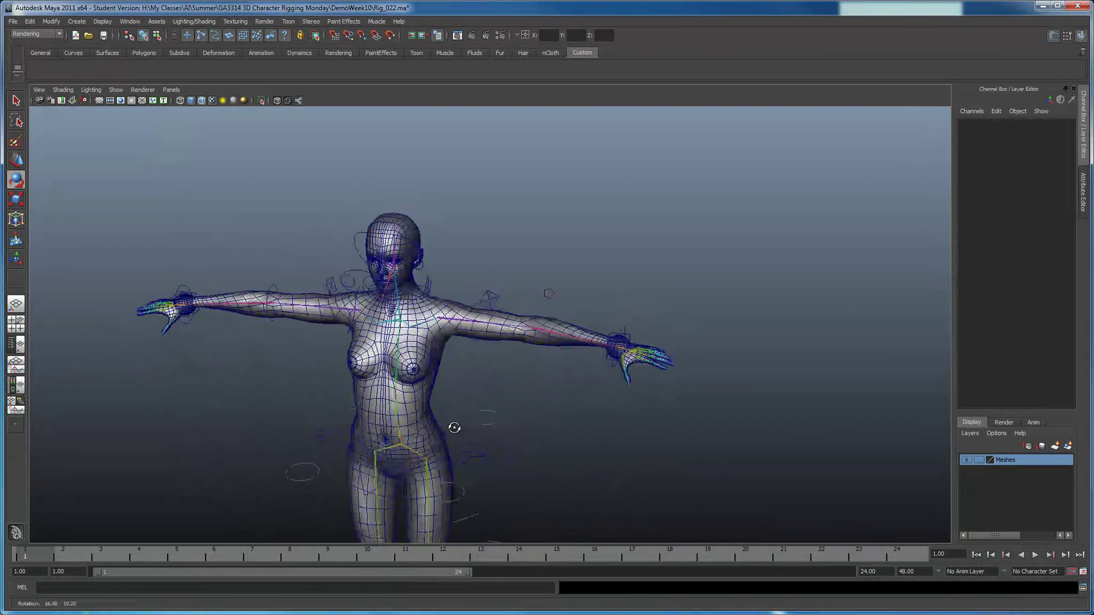
drag(50, 554, 25, 558)
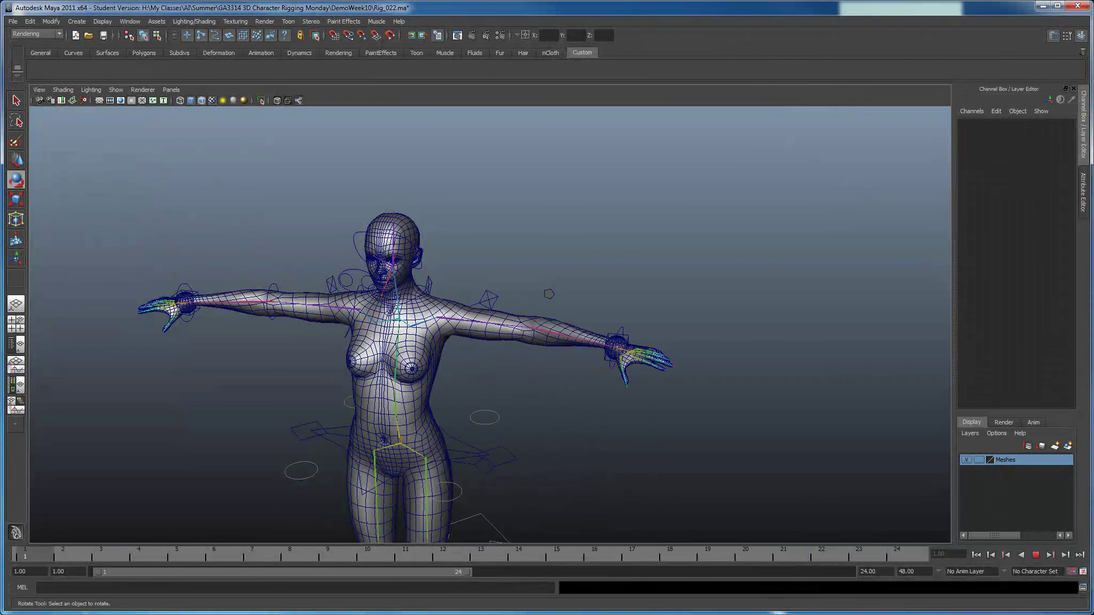
alt+drag(329, 440, 244, 415)
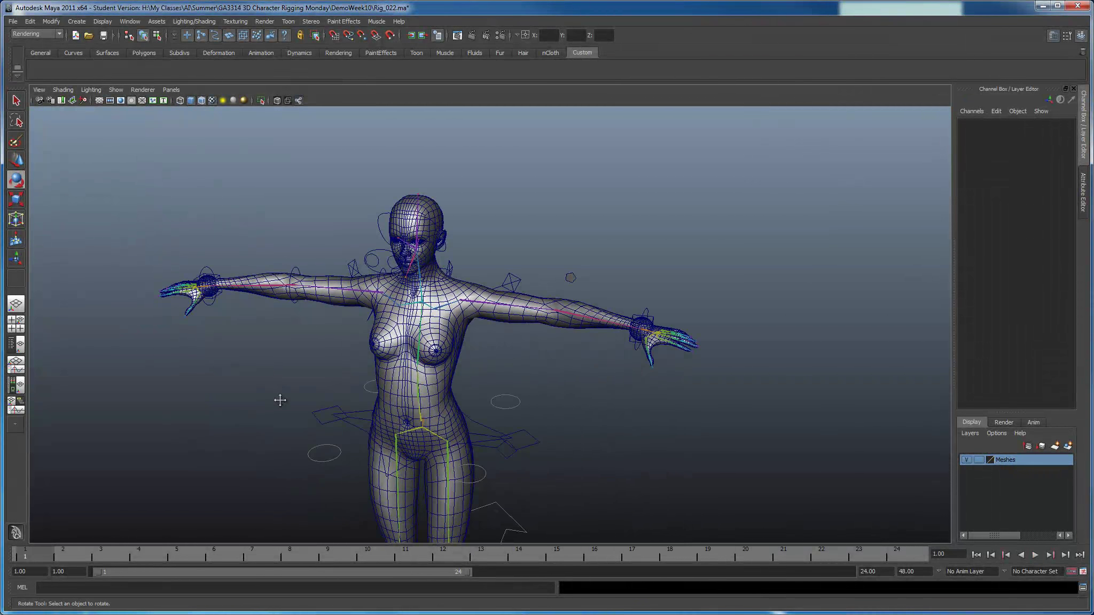
alt+middle_drag(279, 408, 286, 367)
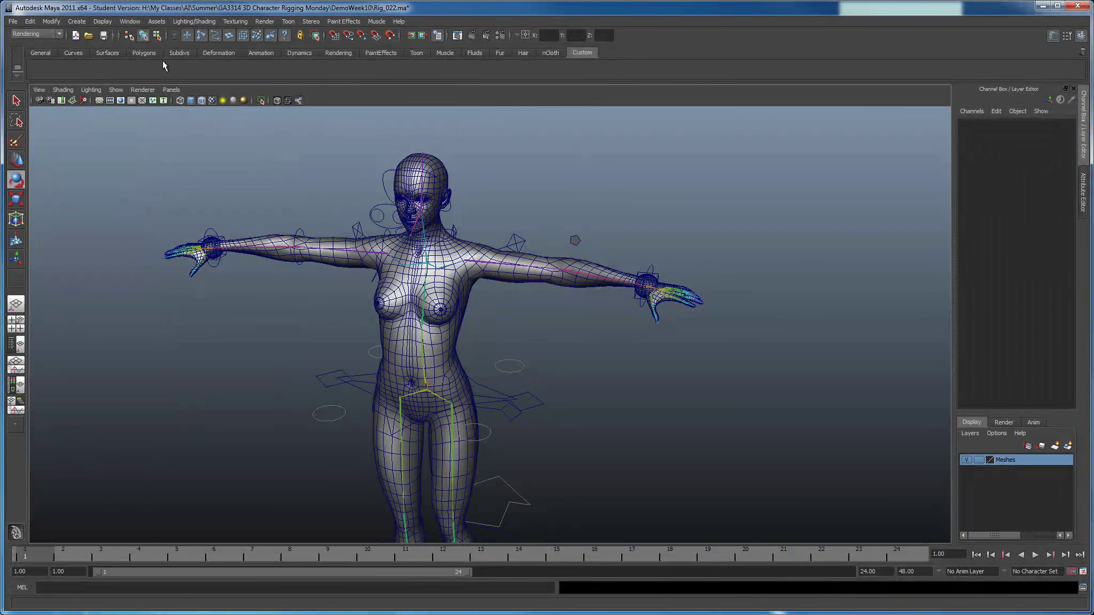
Step: Open the Playblast options, enlarge the dialog to show every setting, and set the quality to 100 with encoding kept at none
click(133, 22)
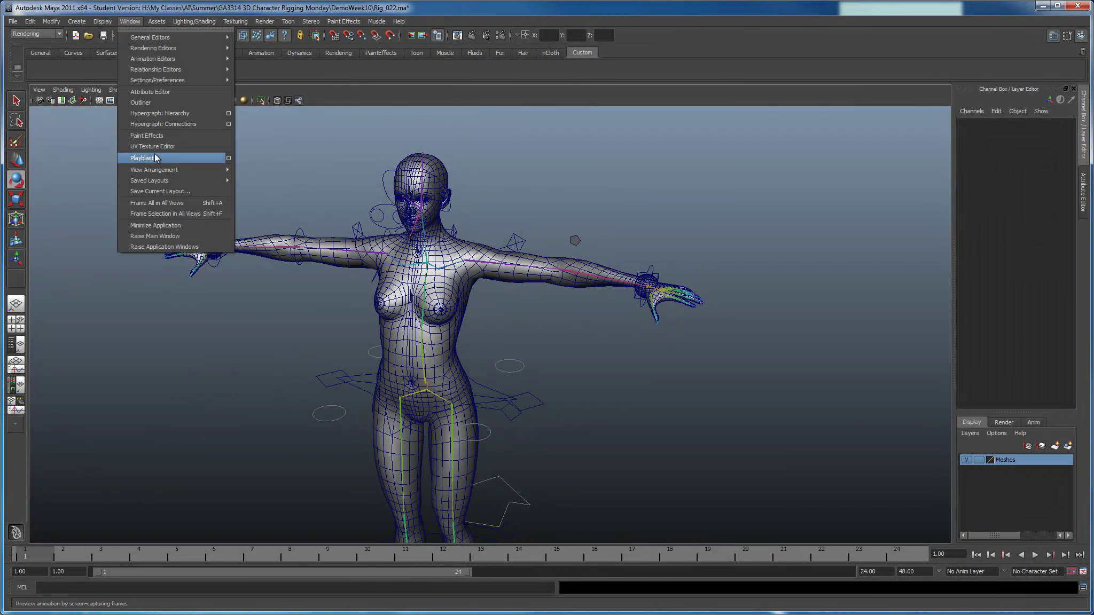
click(229, 158)
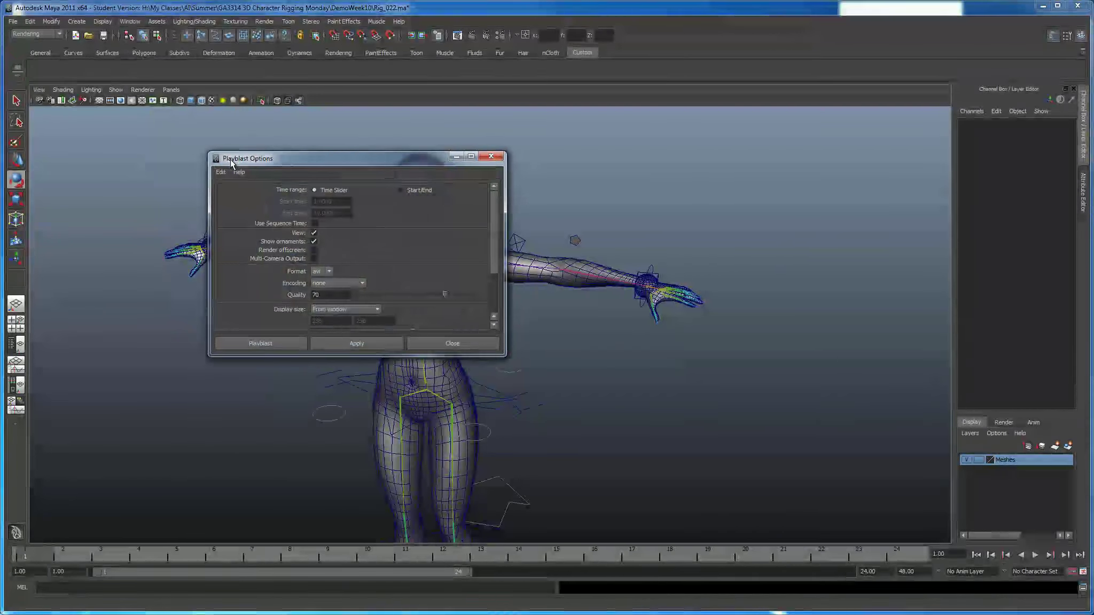
drag(393, 161, 567, 135)
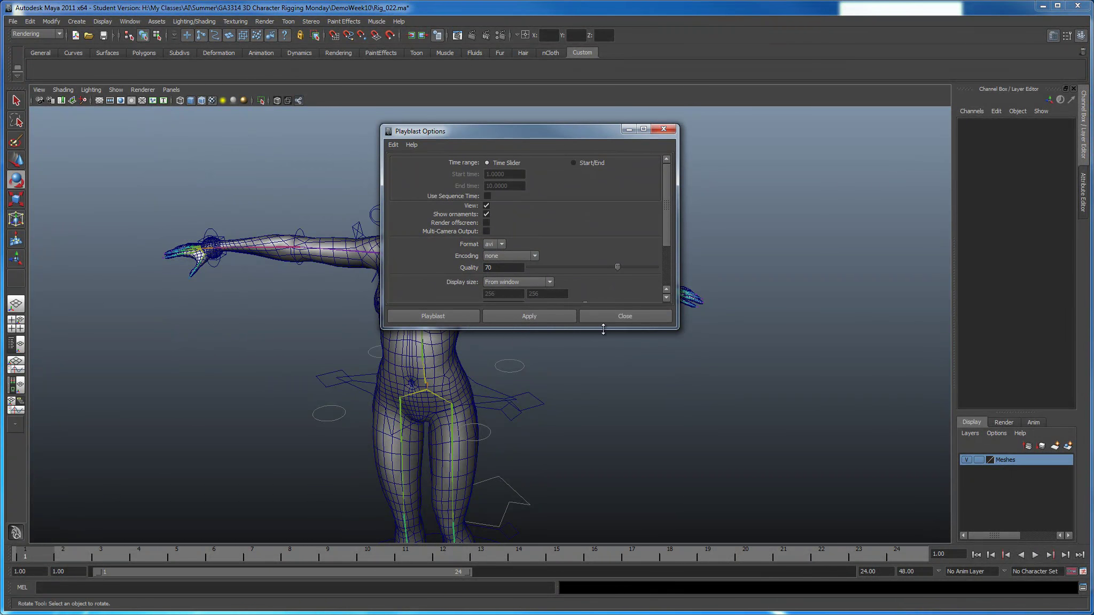
drag(597, 329, 588, 468)
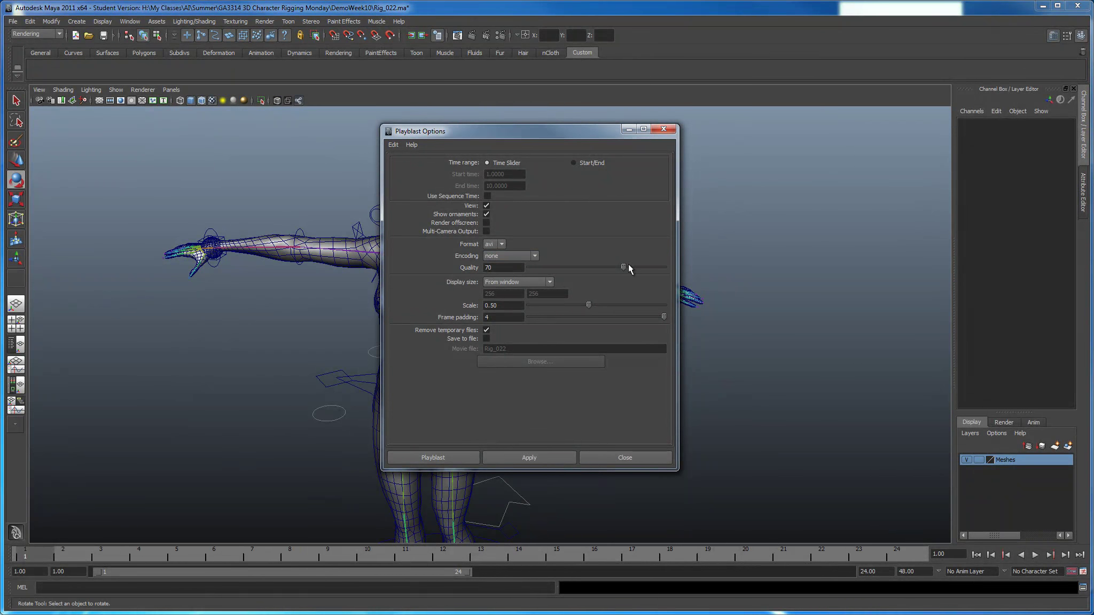
drag(627, 267, 674, 271)
click(534, 256)
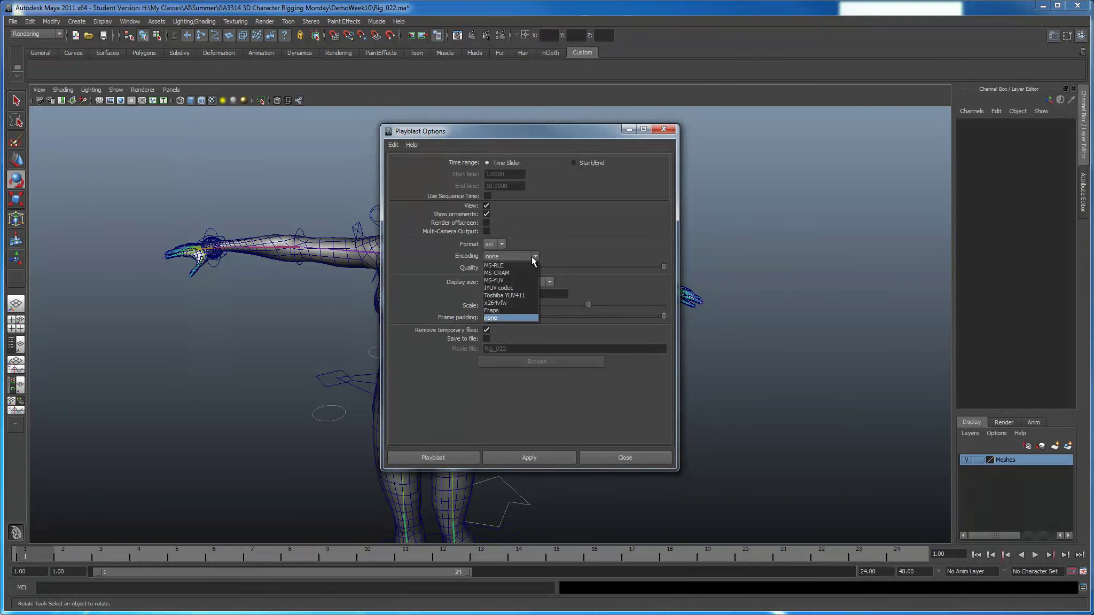
click(532, 256)
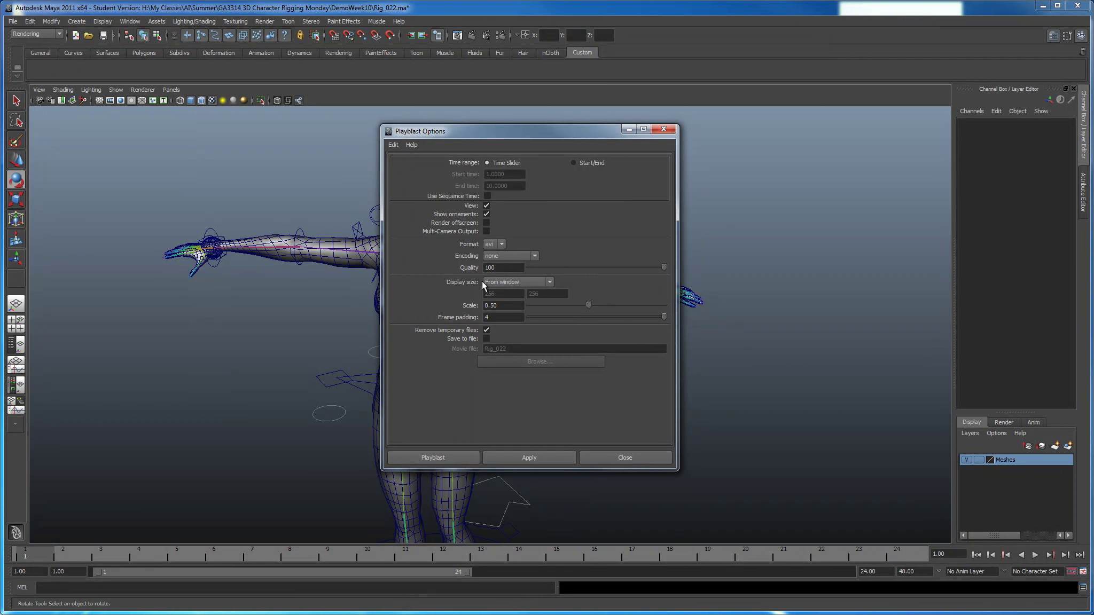
Step: Set the playblast display size to Custom, work out 720 × 2 in Calculator, and enter 1440 as the width
click(499, 281)
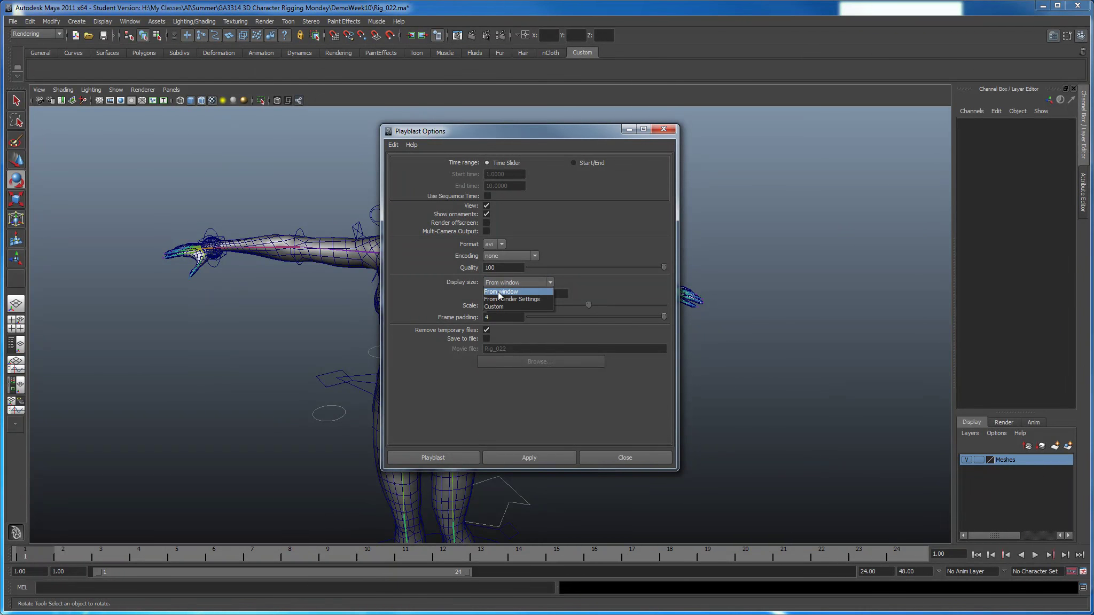
click(497, 304)
drag(497, 295, 450, 291)
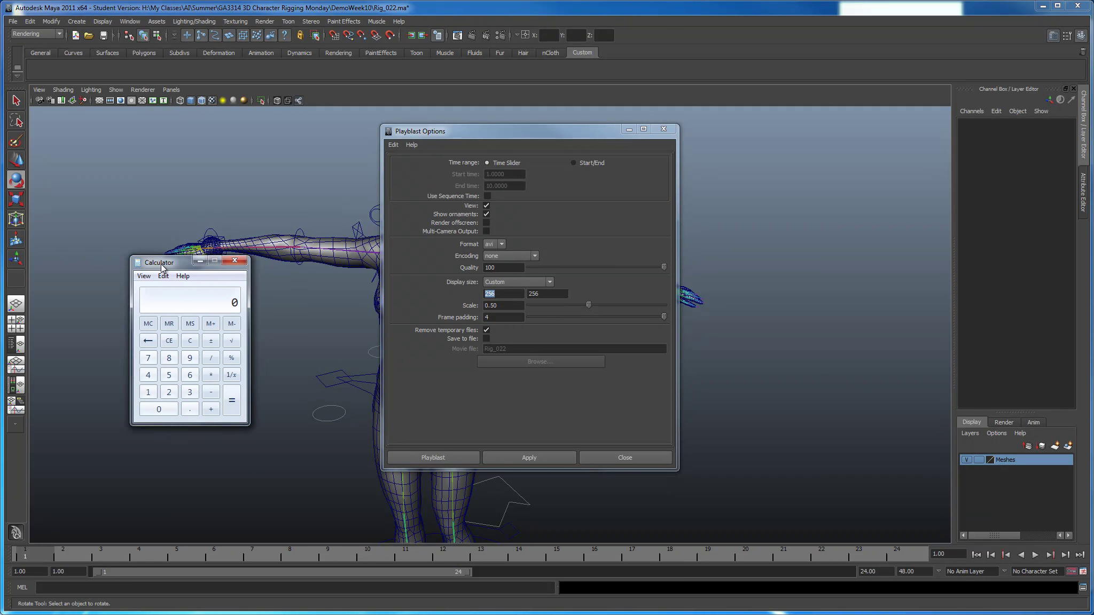
drag(165, 268, 230, 159)
click(212, 253)
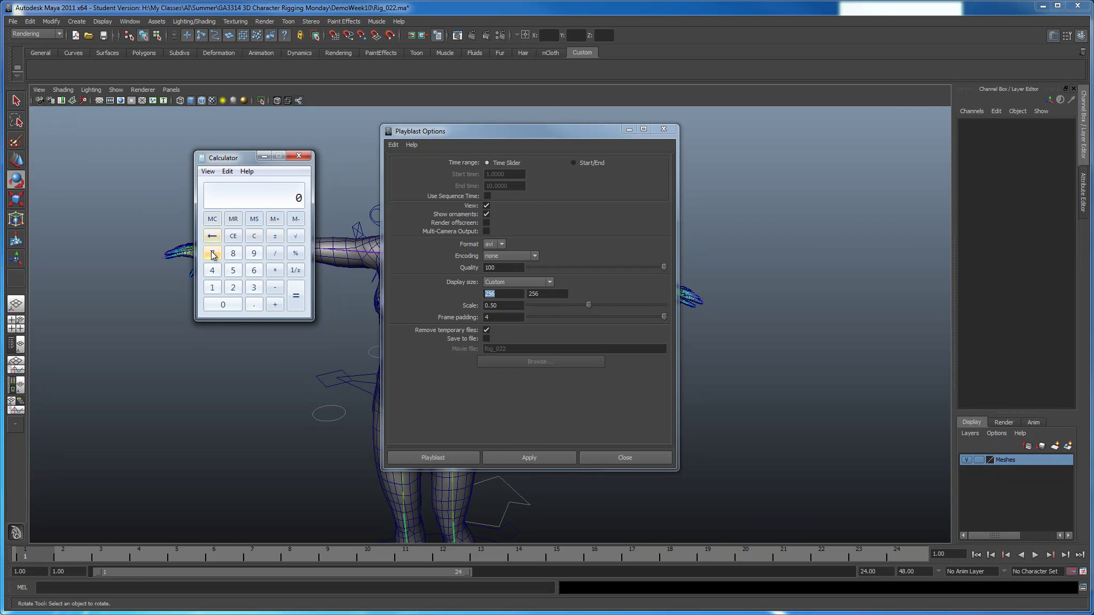
click(233, 286)
click(223, 304)
click(275, 270)
click(233, 287)
click(296, 296)
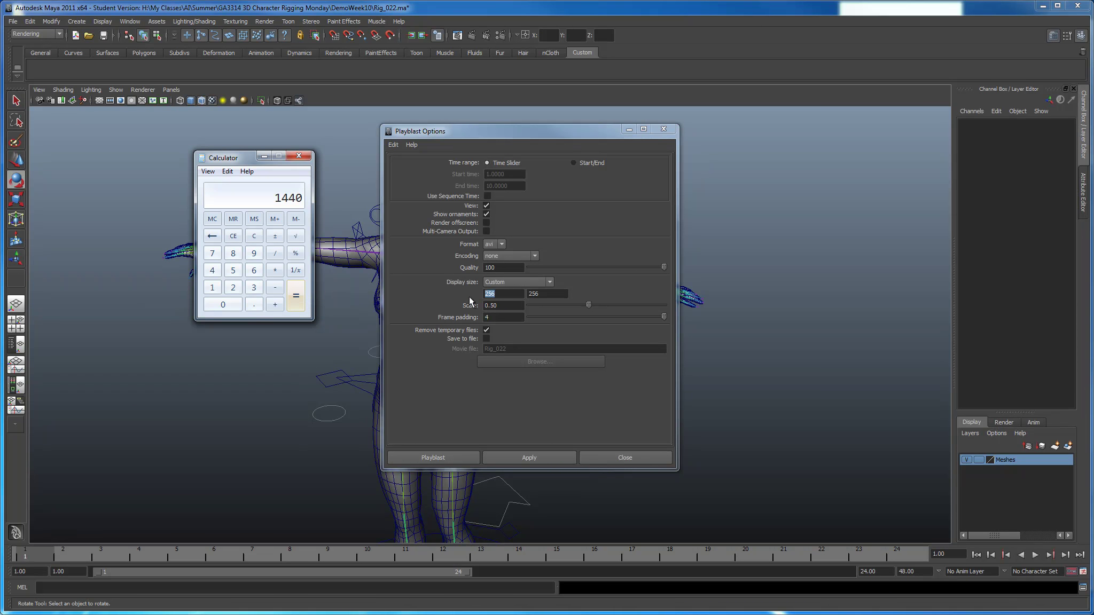
text(1440)
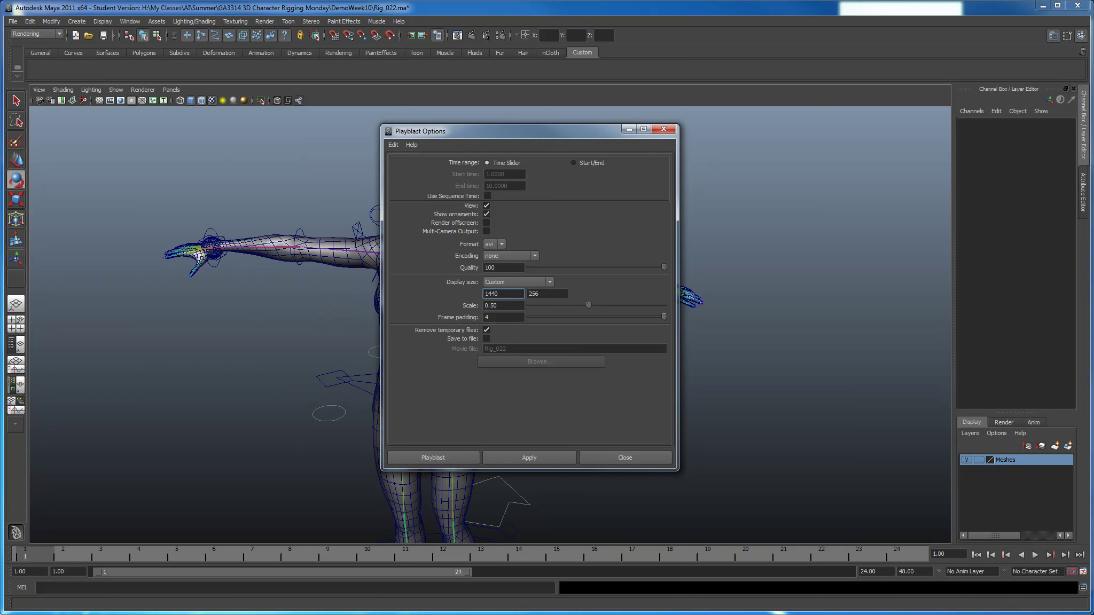
Step: Work out 480 × 2 in Calculator, enter 960 as the playblast height, and set the scale to 1.00
key(alt+Tab)
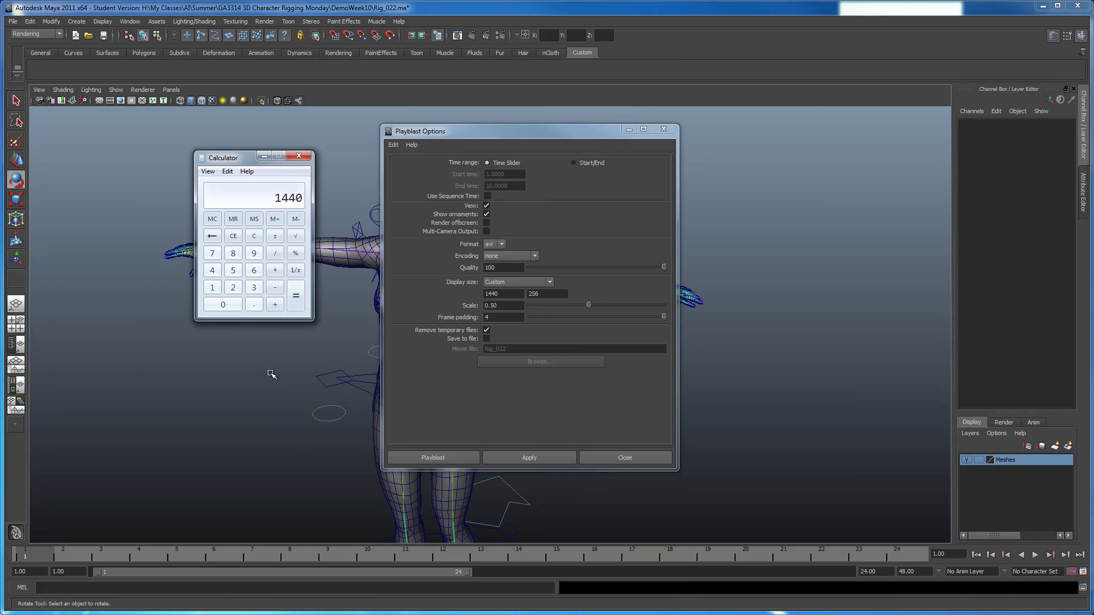
click(212, 270)
click(233, 252)
click(222, 304)
click(275, 270)
click(233, 287)
click(297, 295)
key(alt+Tab)
key(Tab)
text(960)
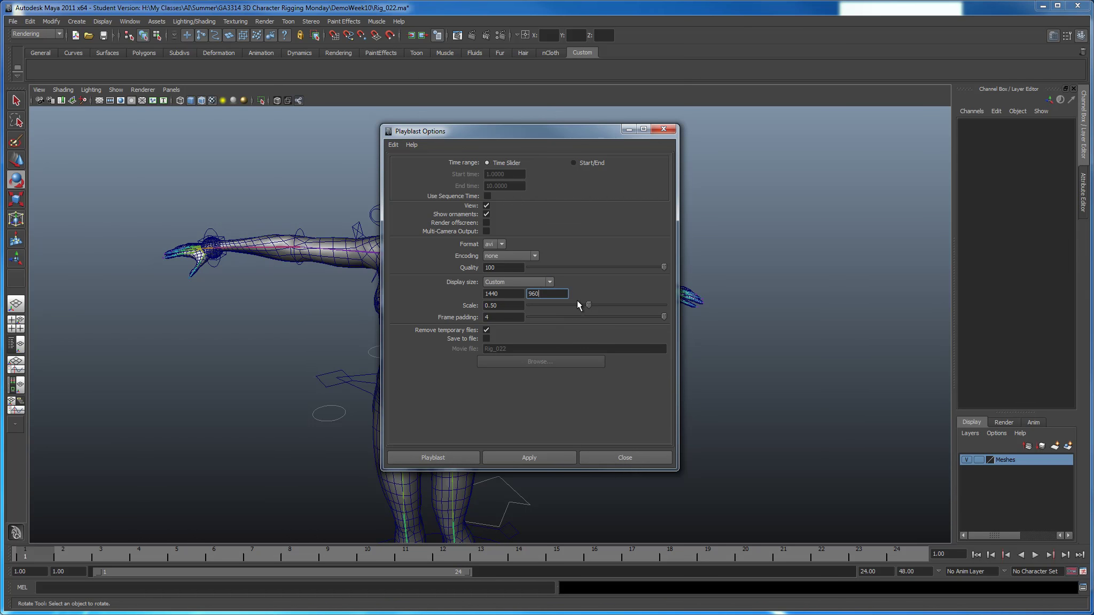
drag(590, 305, 663, 305)
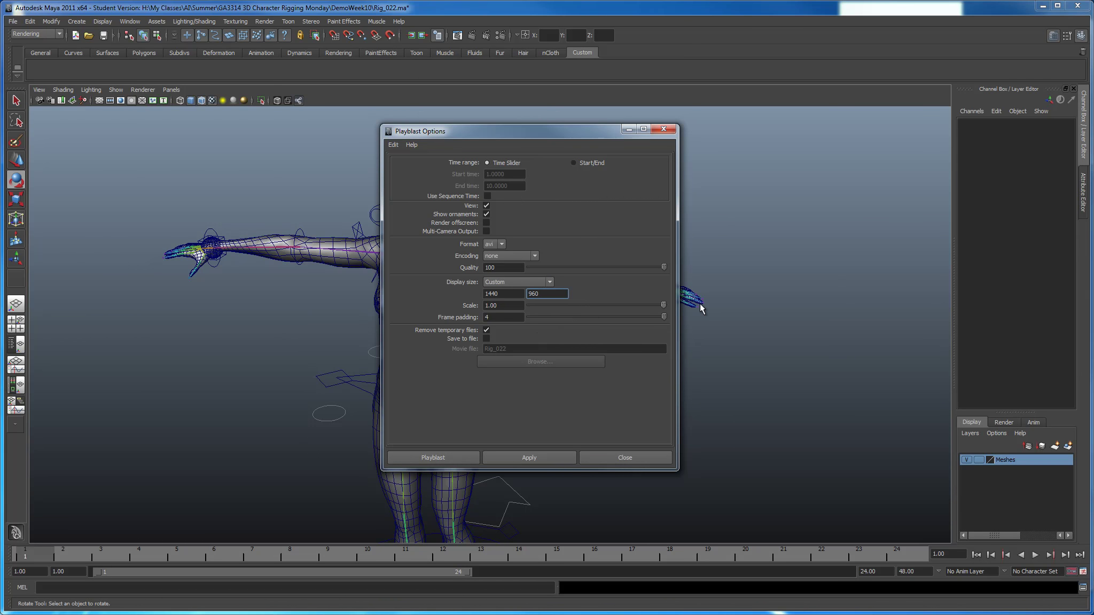
Step: Enable saving the playblast to a movie file named FemaleRigRender in the practice folder, apply the settings and close the options
click(486, 338)
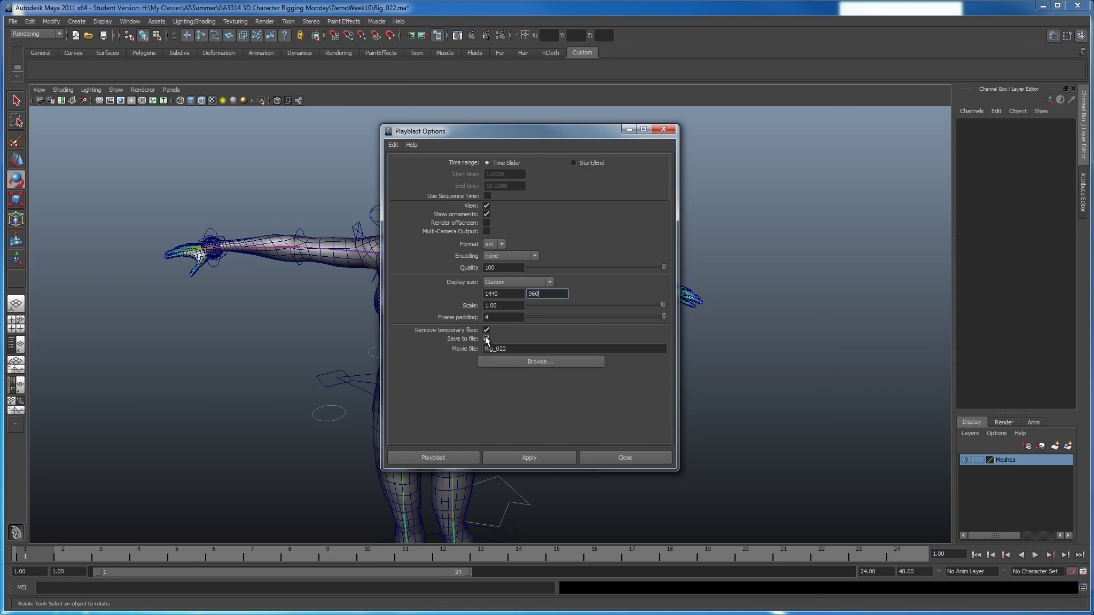
click(523, 362)
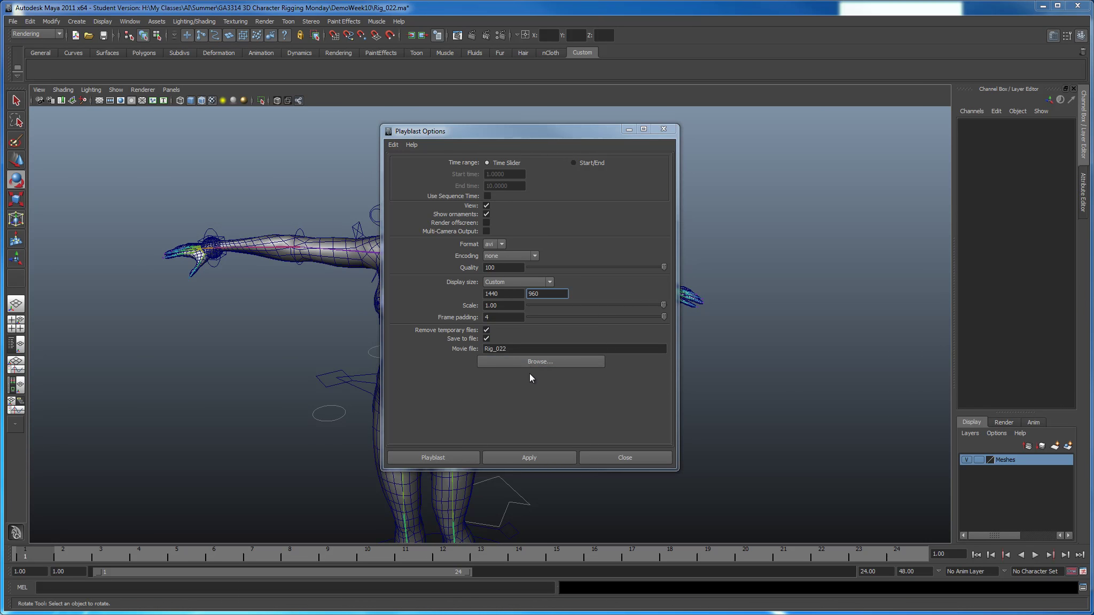
drag(467, 267, 469, 343)
click(494, 392)
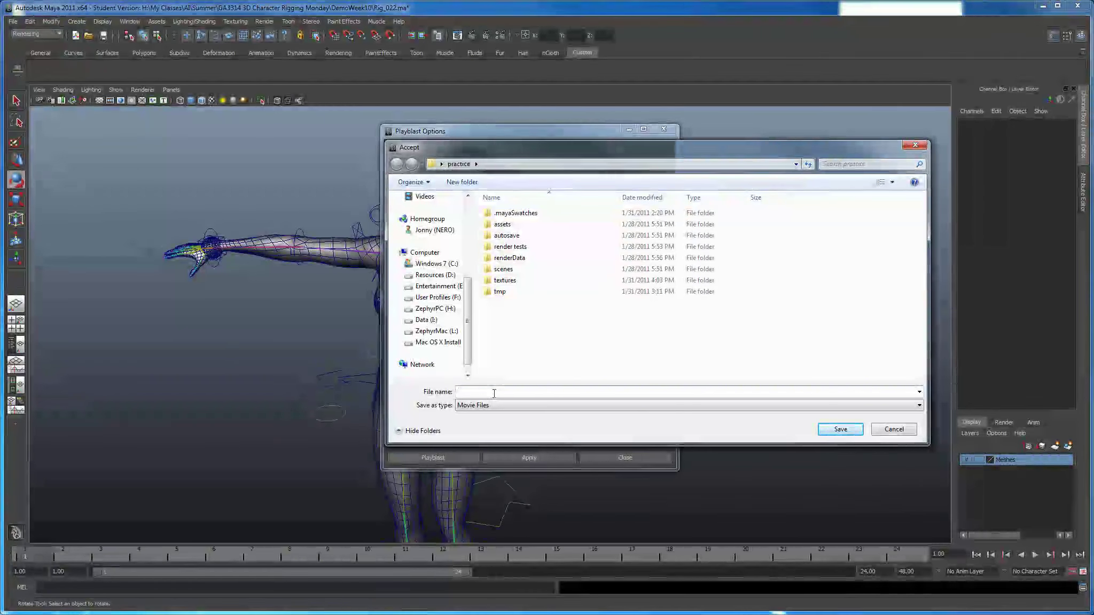
text(FemaleRigRender)
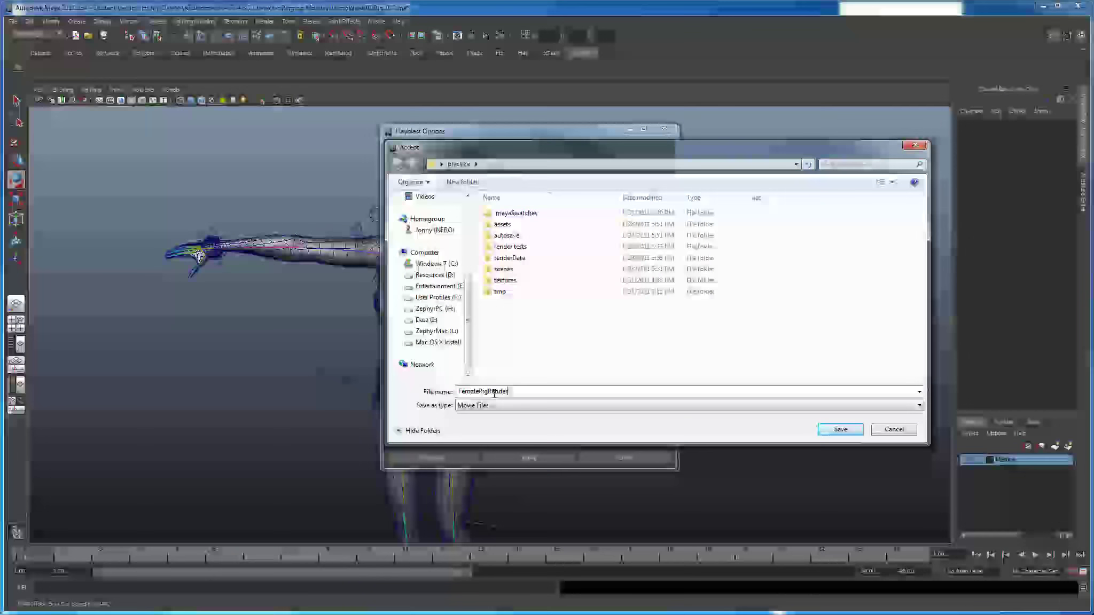
click(817, 430)
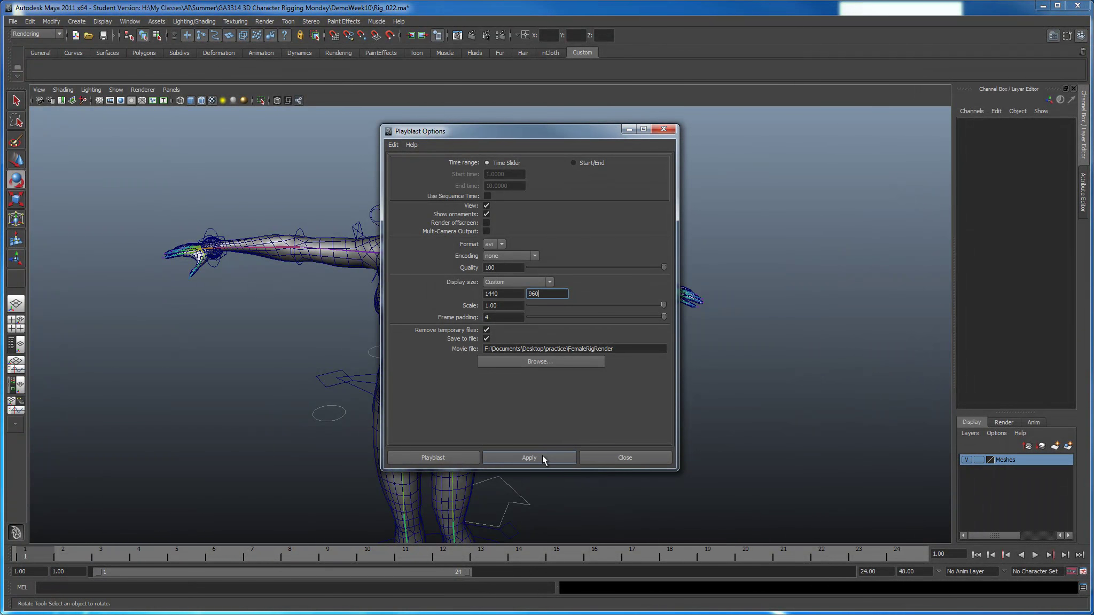
click(542, 455)
click(573, 163)
click(663, 129)
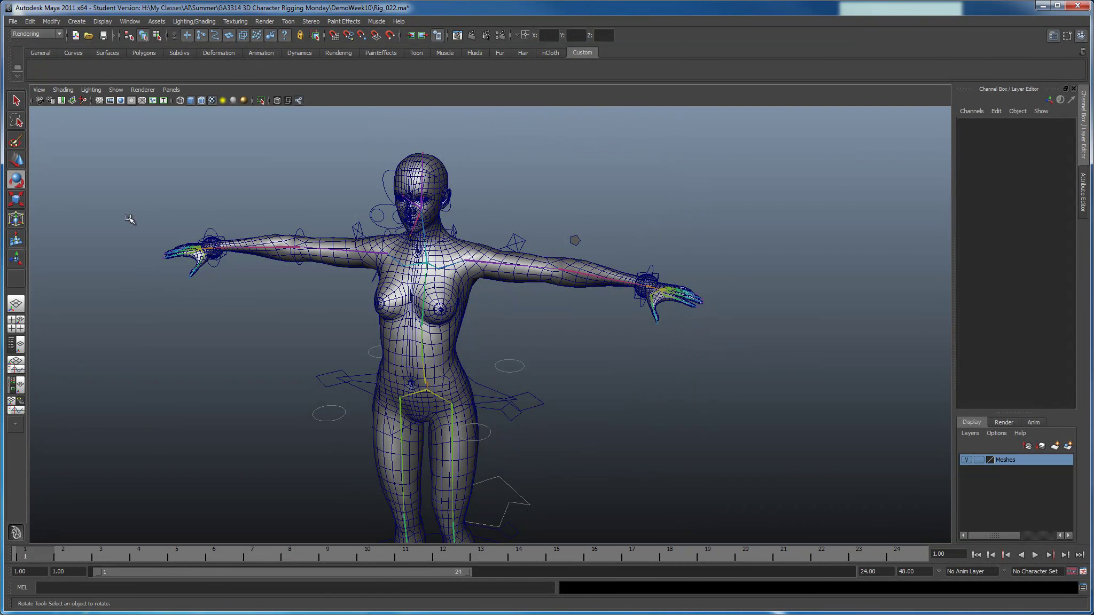
Step: Show the HUD in the viewport and hide it again
click(116, 89)
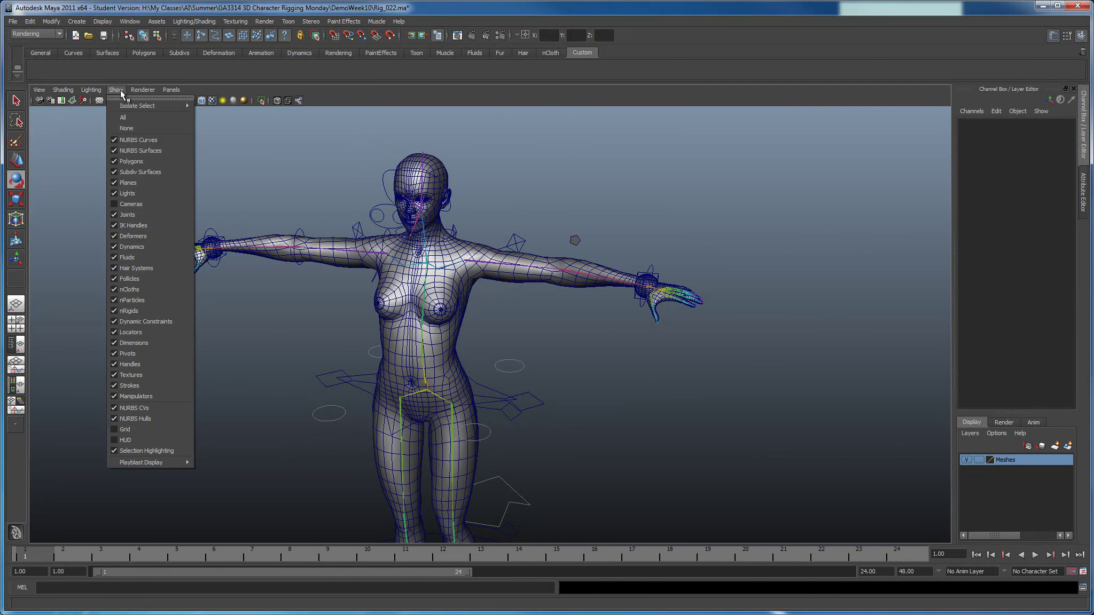
click(131, 444)
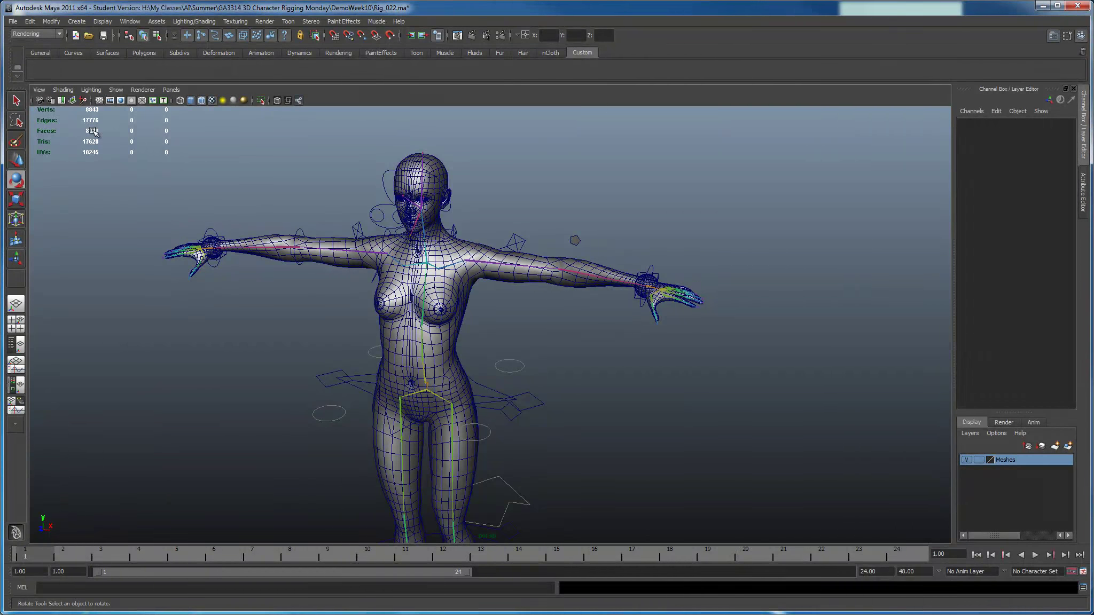
click(116, 90)
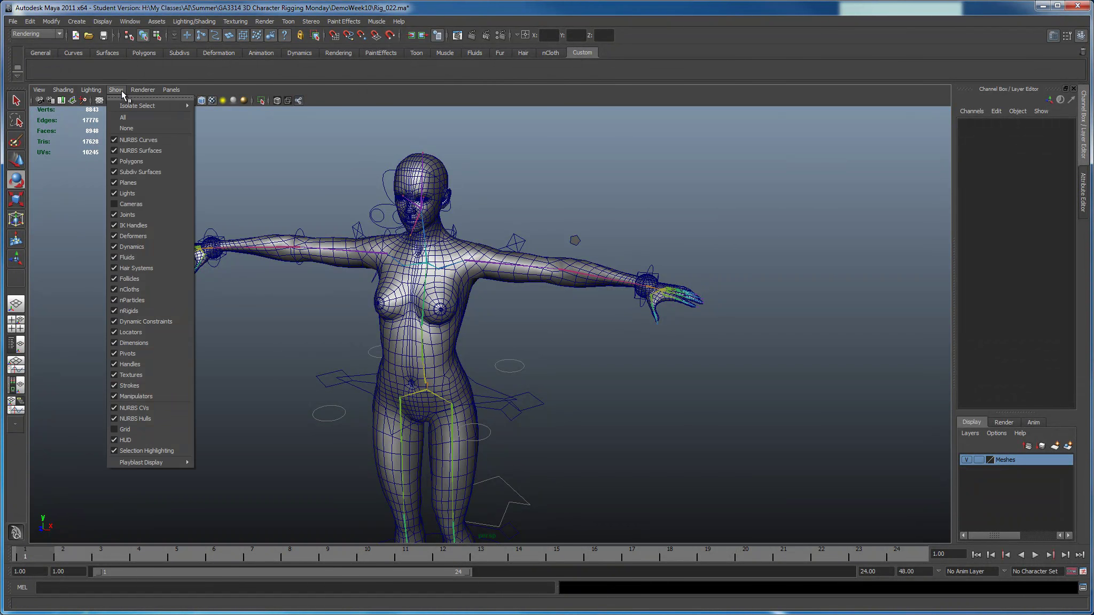
click(137, 439)
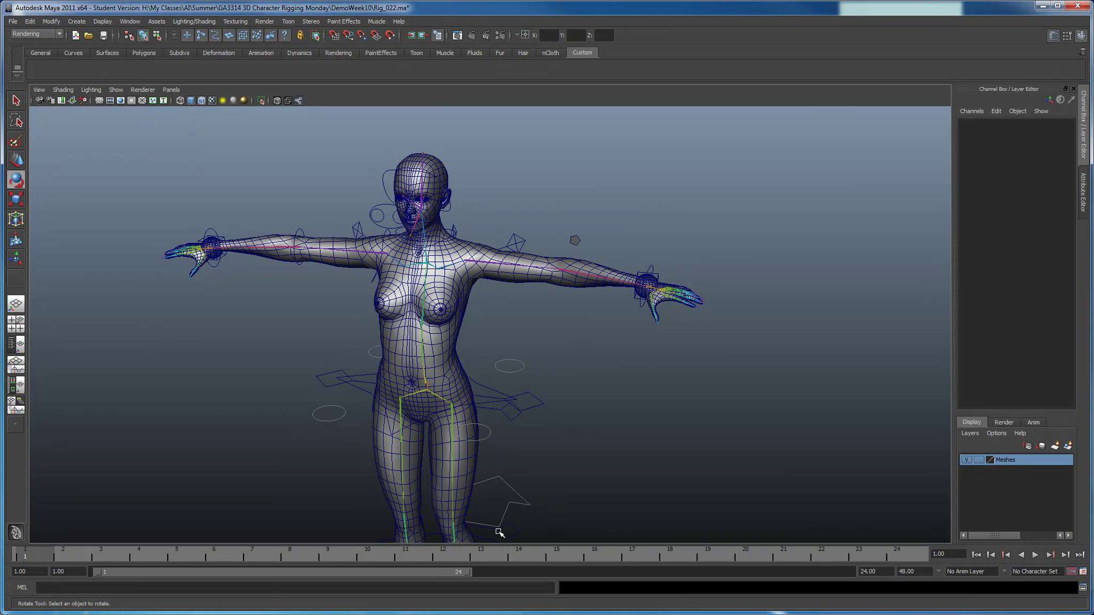
Step: Check the Grid and HUD filters in the viewport's Playblast Display options
click(117, 91)
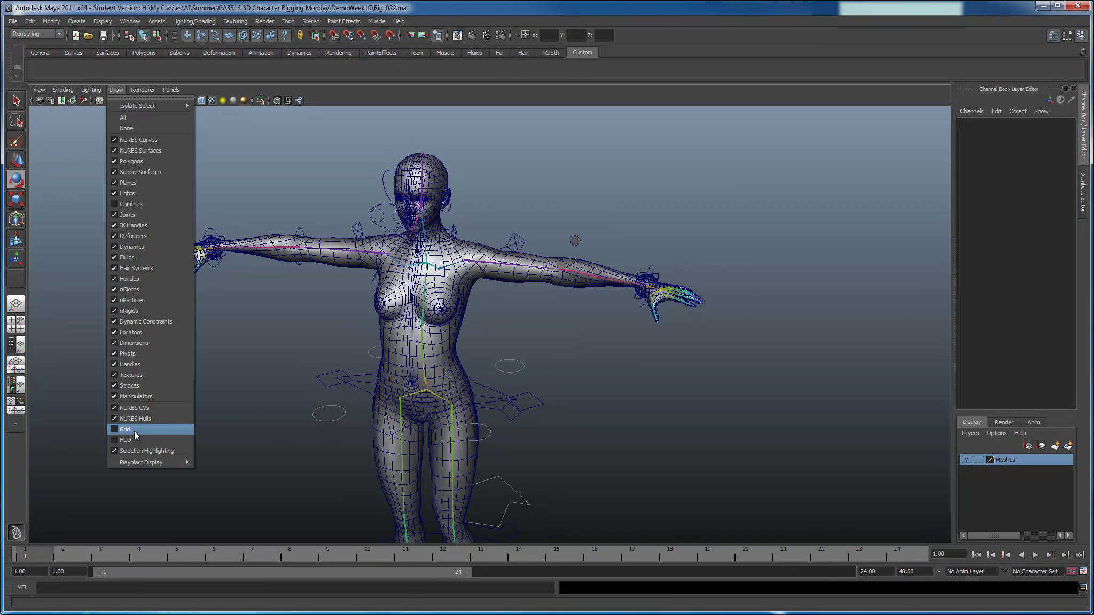
mouse_move(134, 463)
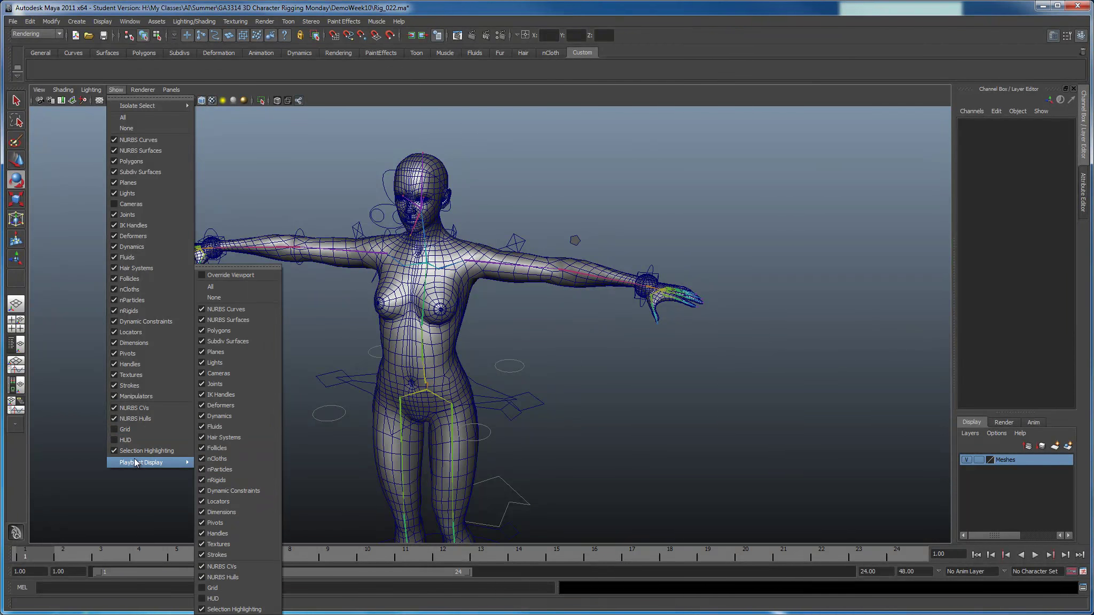
click(252, 589)
alt+right_drag(550, 459, 573, 364)
alt+drag(573, 364, 462, 428)
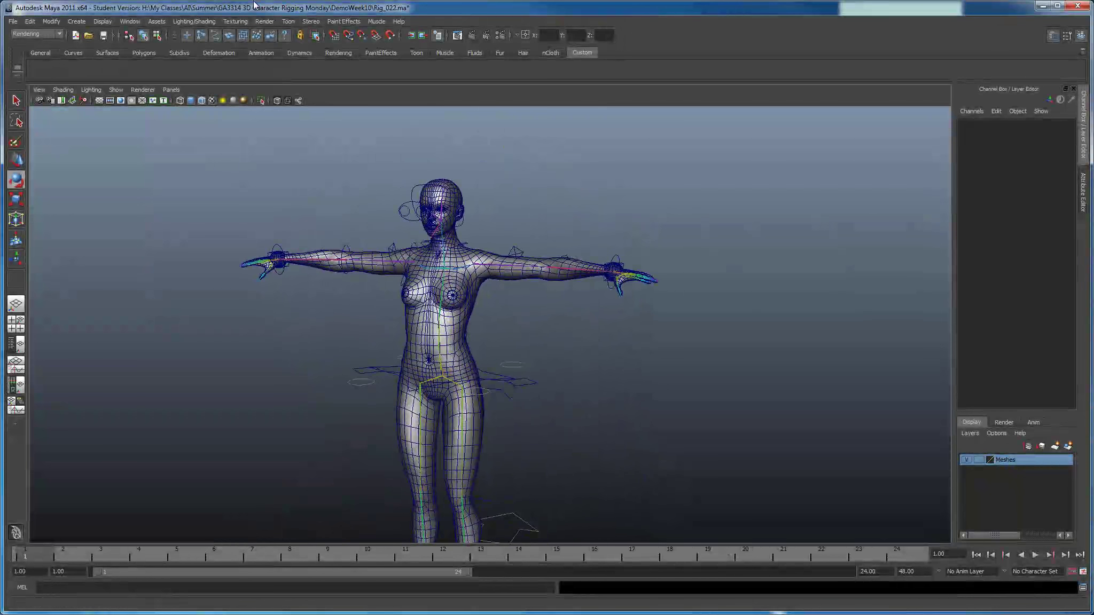
click(137, 22)
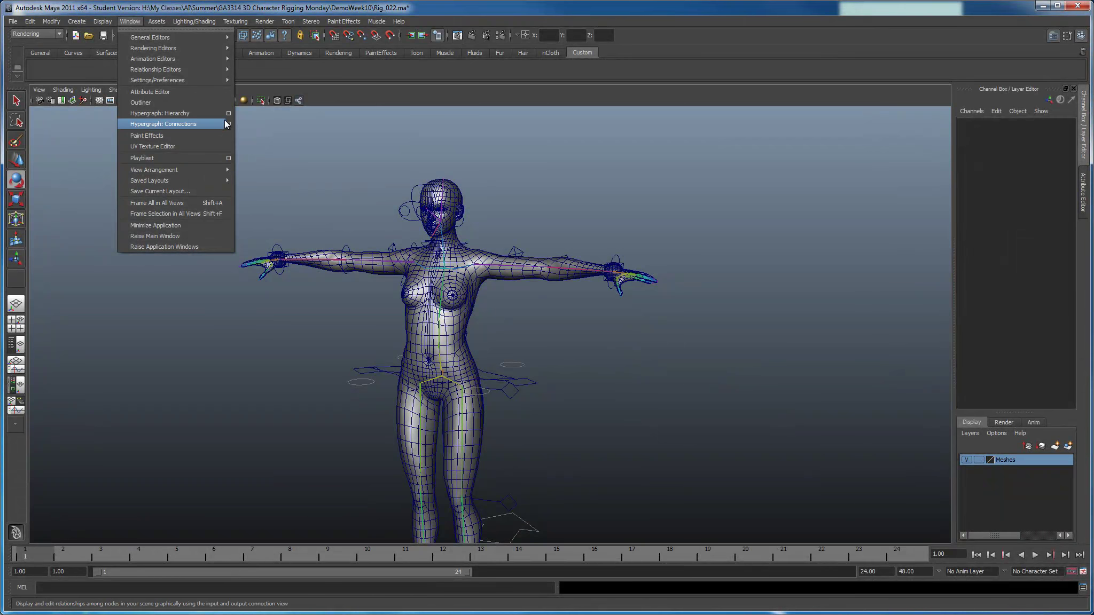
click(402, 313)
alt+drag(402, 312, 467, 328)
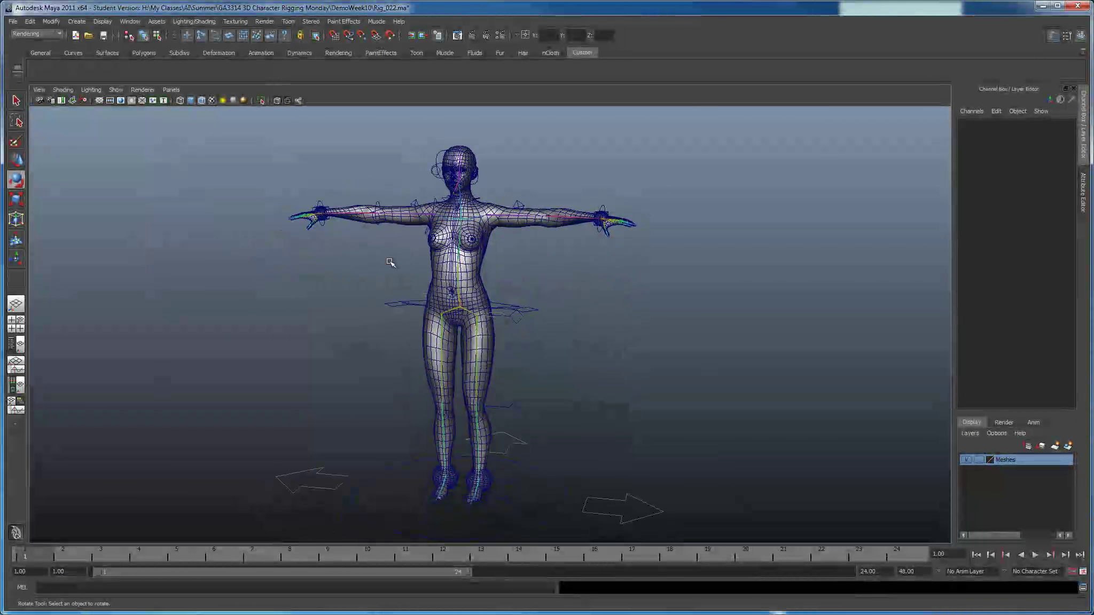
Step: Reopen the playblast options for the angled view of the rig, enable saving to file and set the scale to 1.00
alt+drag(370, 421, 534, 348)
alt+right_drag(534, 347, 622, 396)
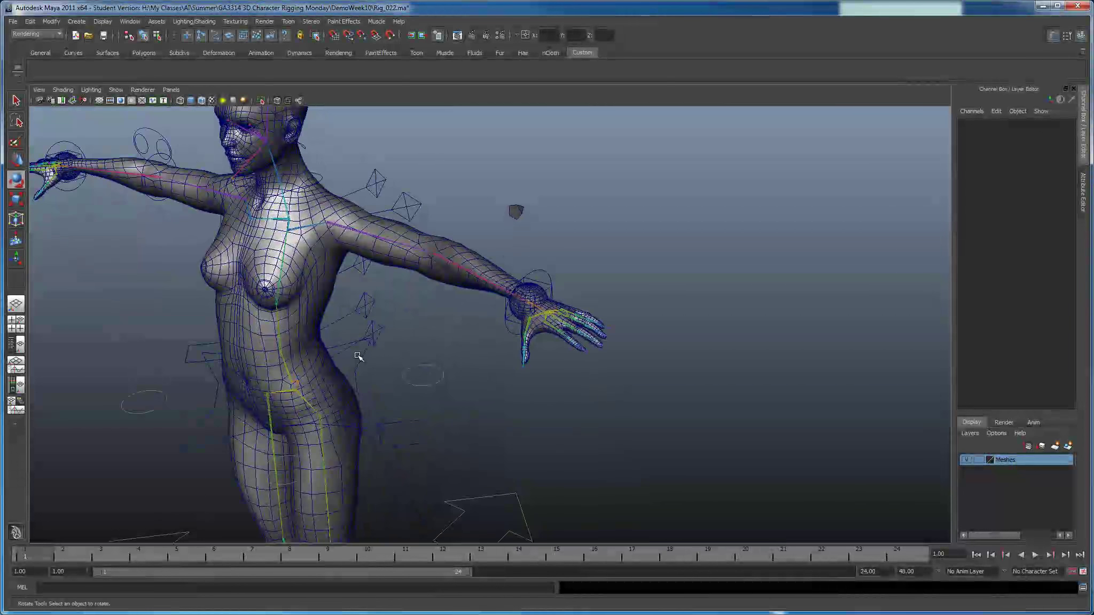
alt+drag(435, 381, 543, 356)
click(135, 22)
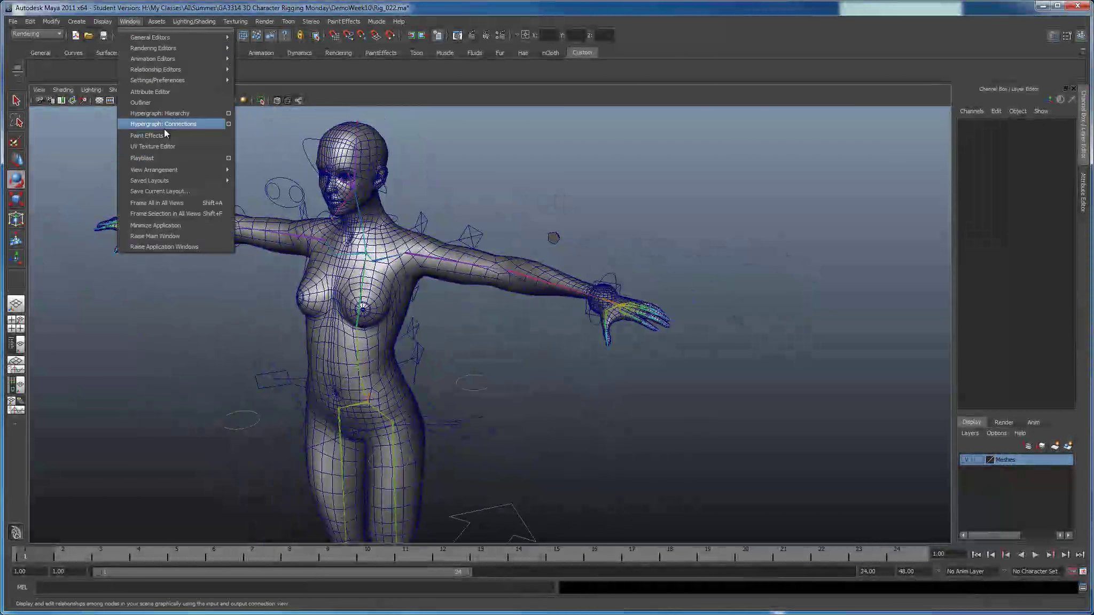
click(227, 159)
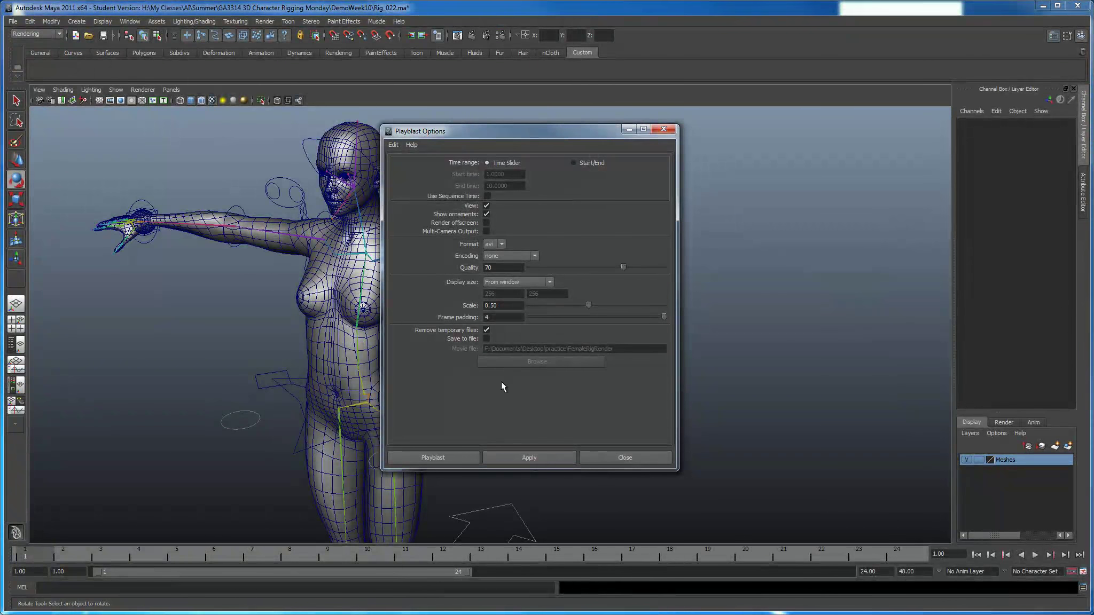
click(487, 338)
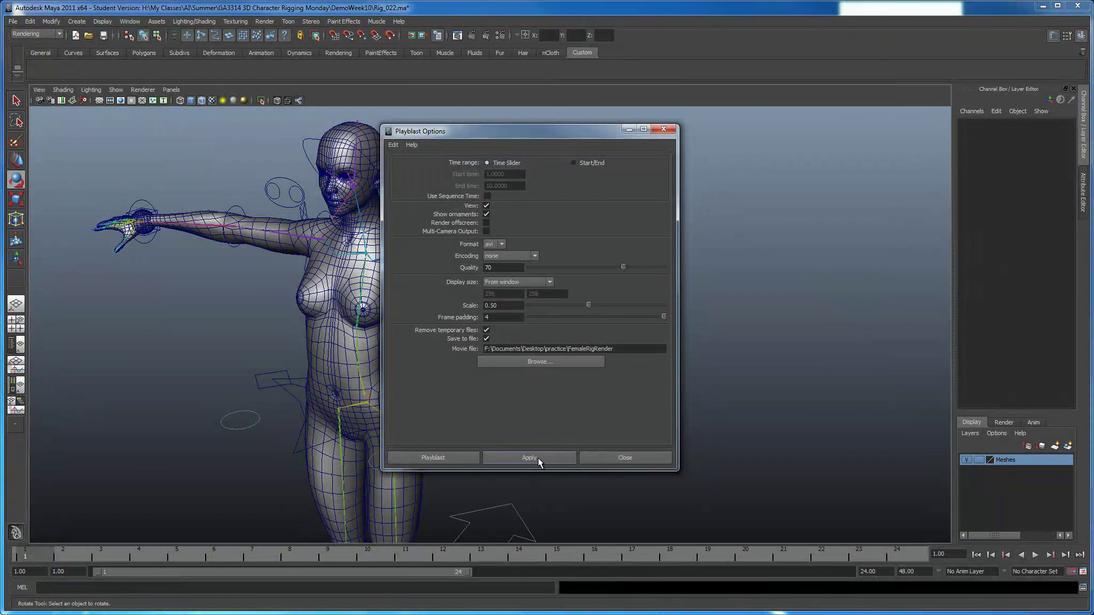
click(599, 305)
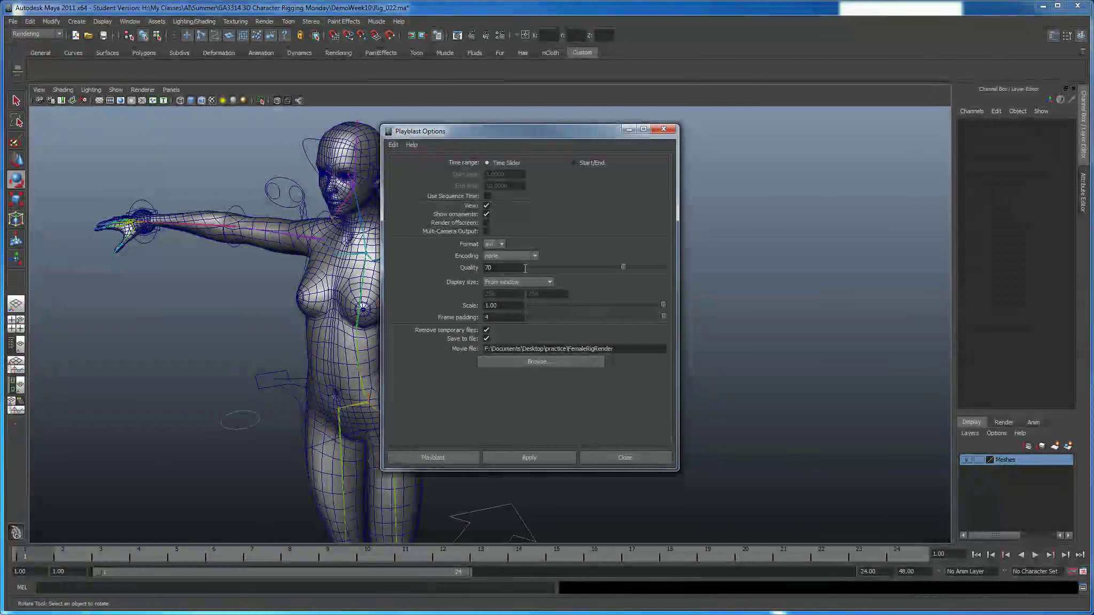
Step: Set the playblast quality to 100 and the custom display size to 1440 × 960, and generate the playblast
click(516, 283)
click(507, 307)
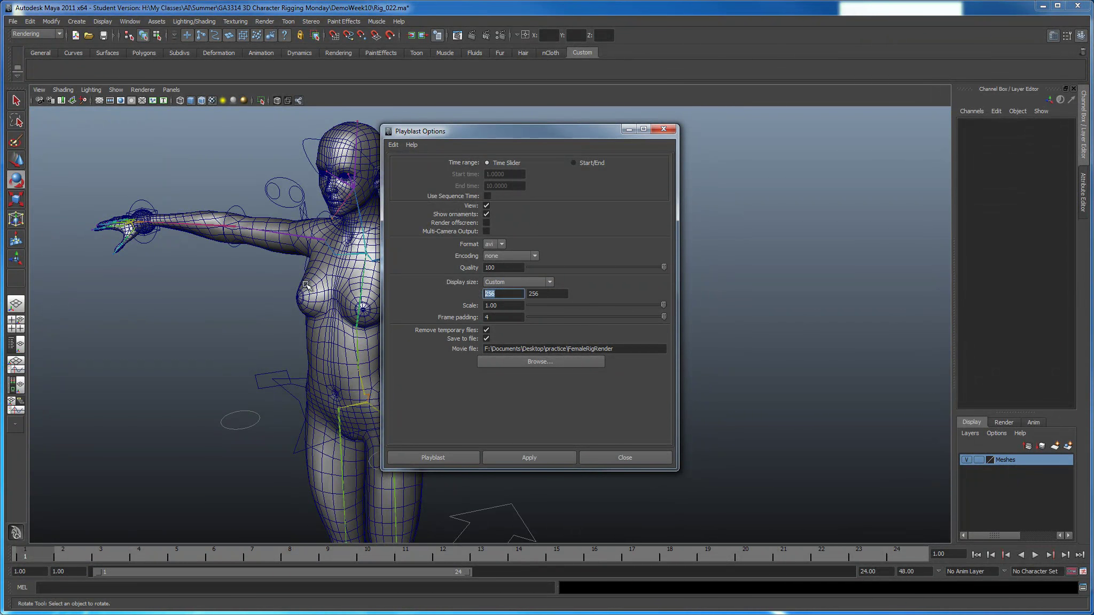
text(1440)
key(Tab)
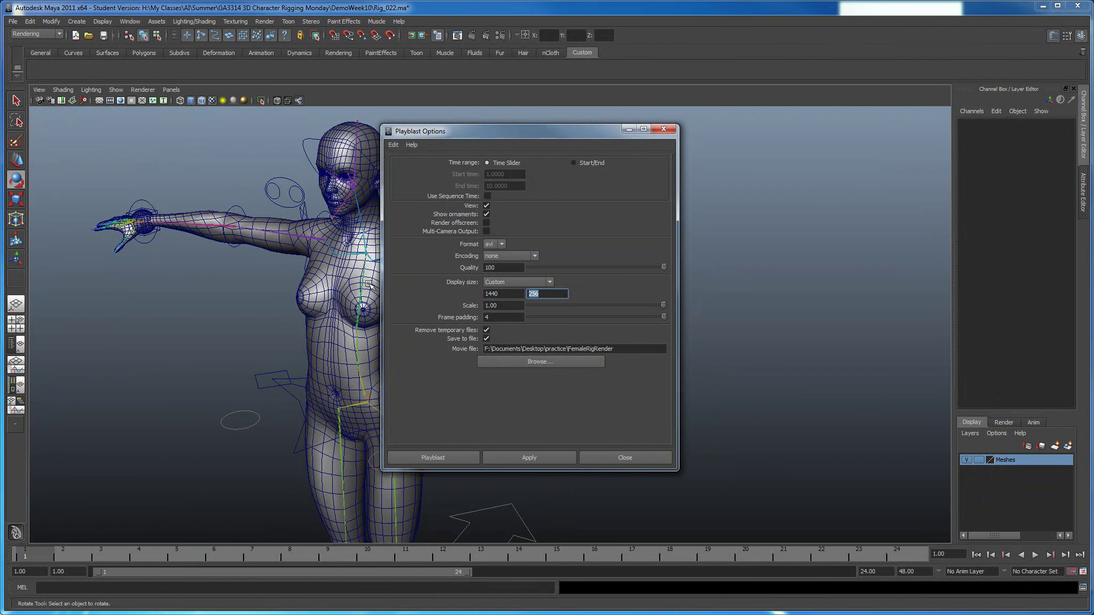
text(960)
click(528, 458)
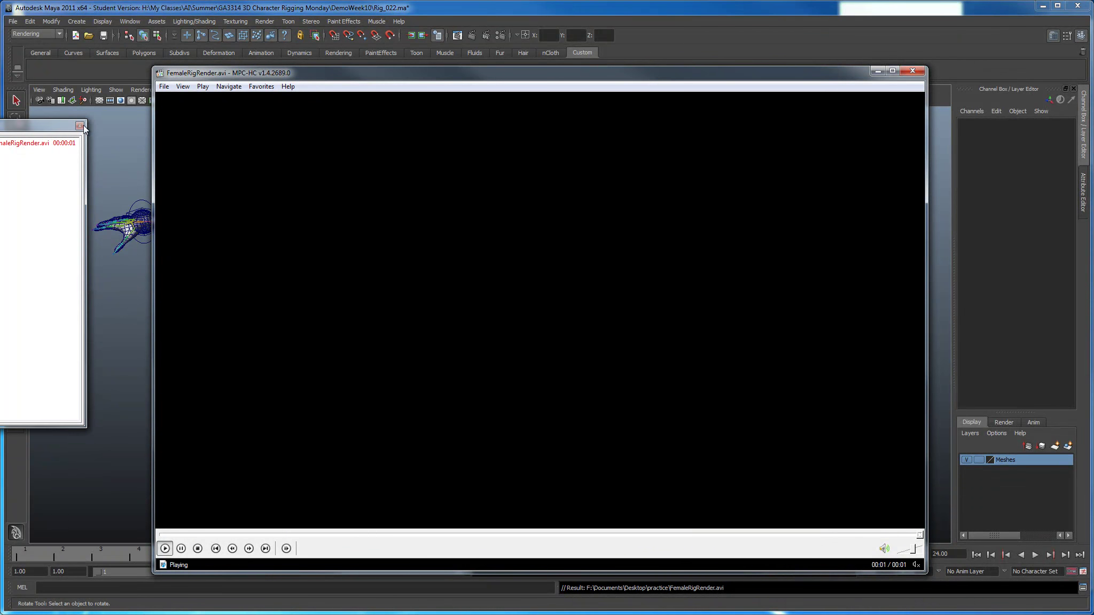
Step: Close the playlist, review the FemaleRigRender.avi playblast repeatedly in a smaller player window, and close the player
click(78, 126)
click(626, 170)
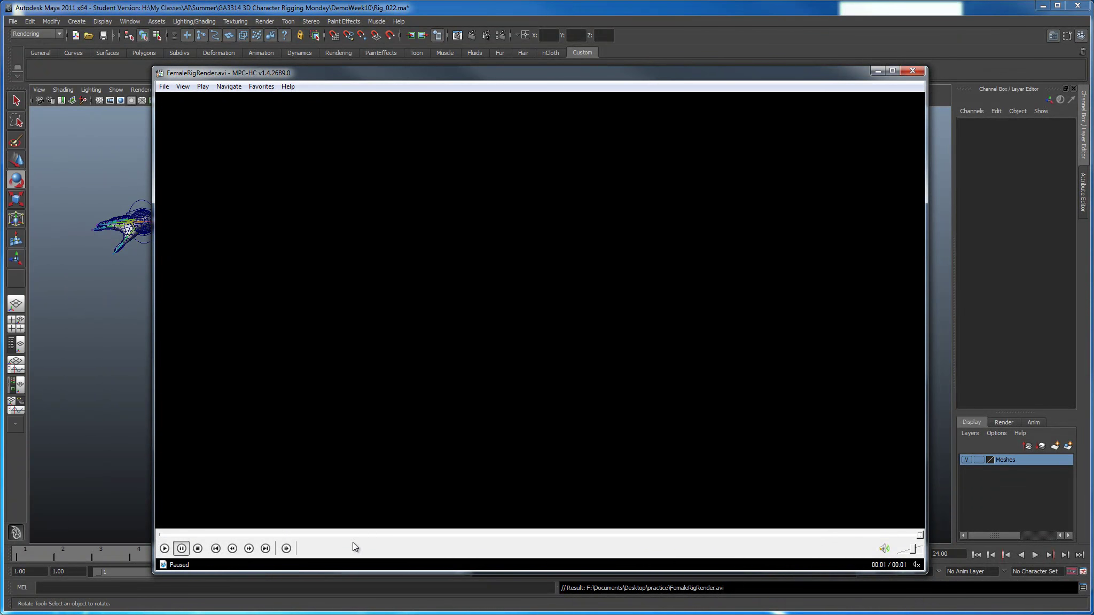
click(164, 549)
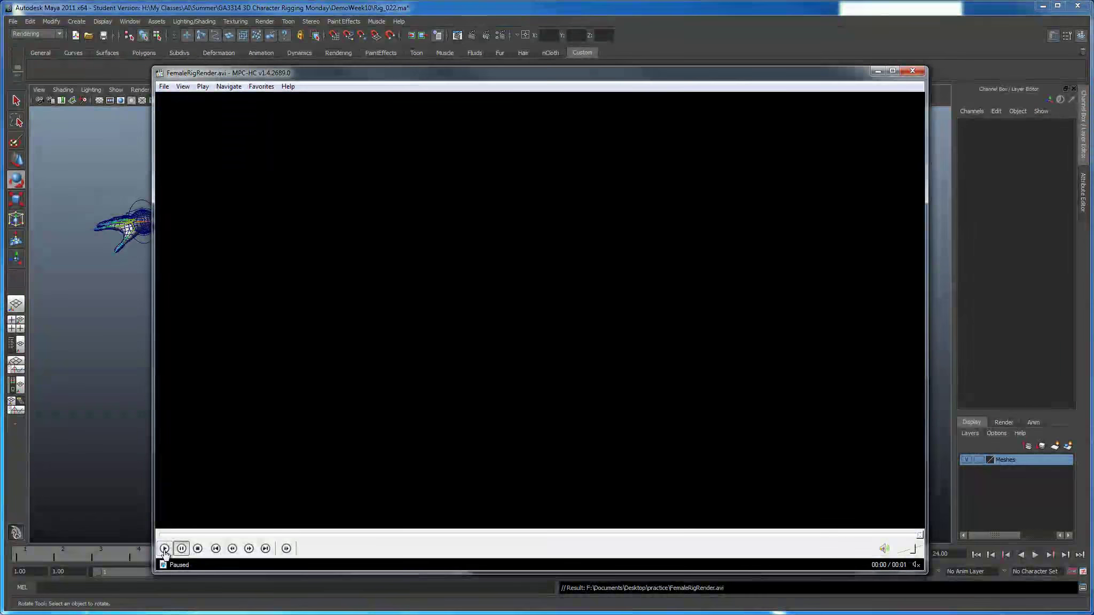
drag(927, 571, 626, 424)
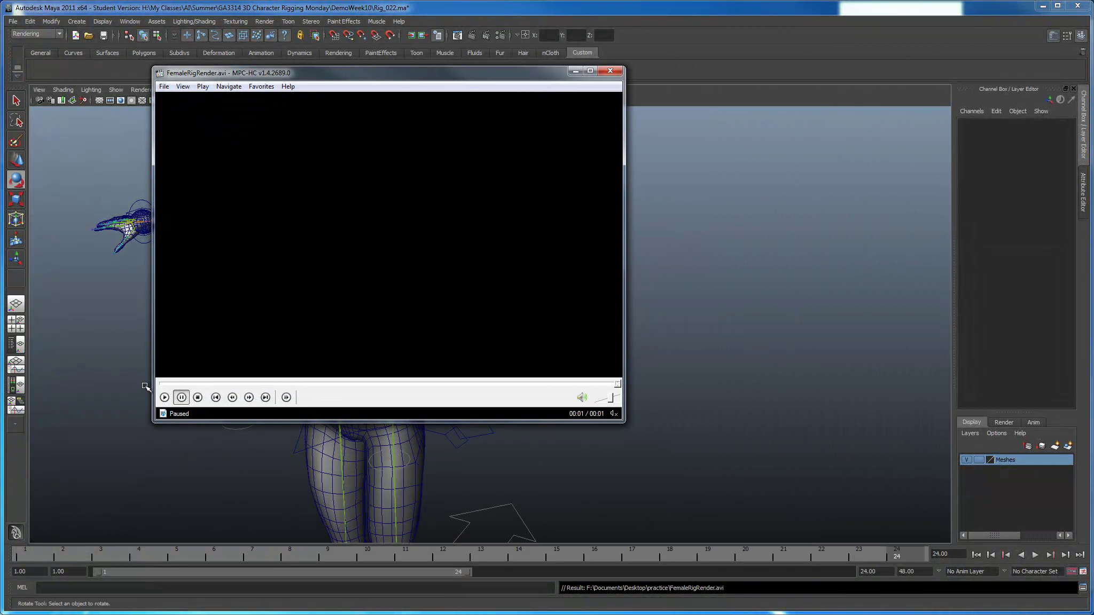
click(165, 398)
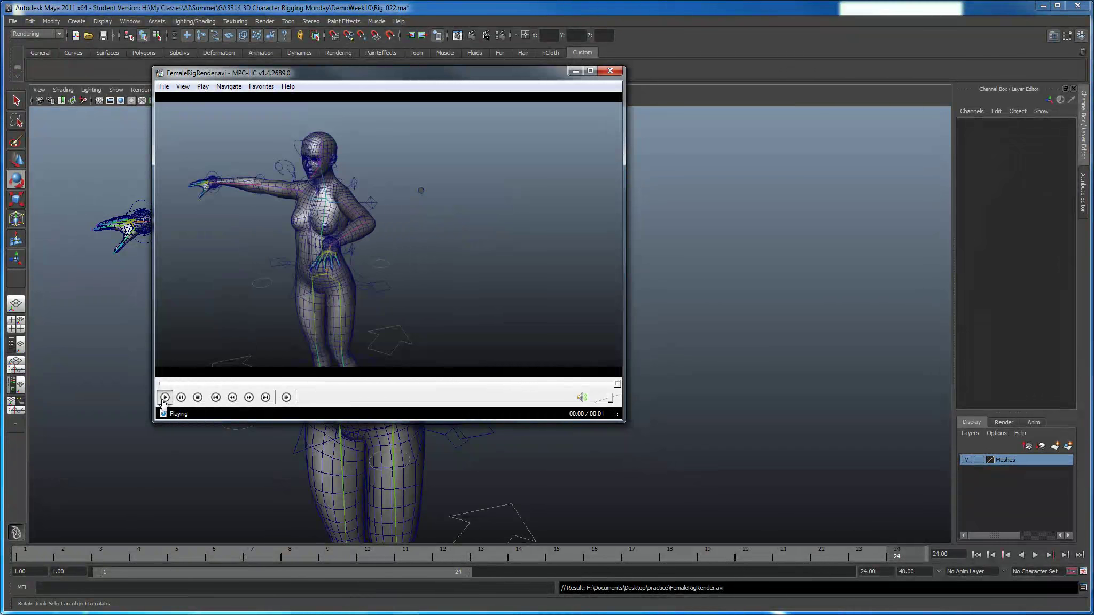
click(165, 397)
click(165, 398)
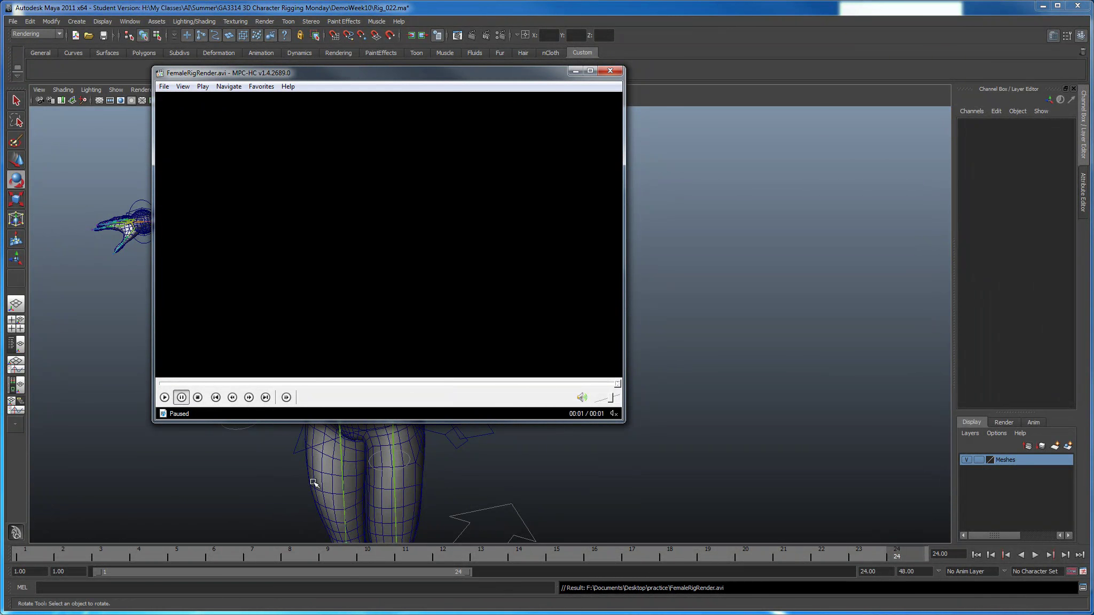
click(611, 72)
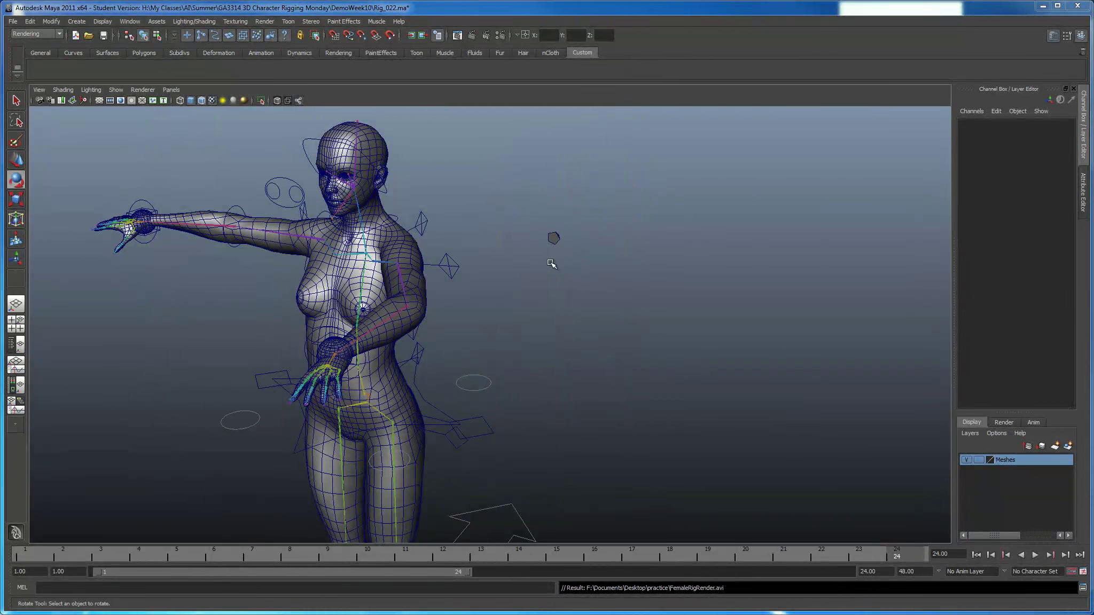